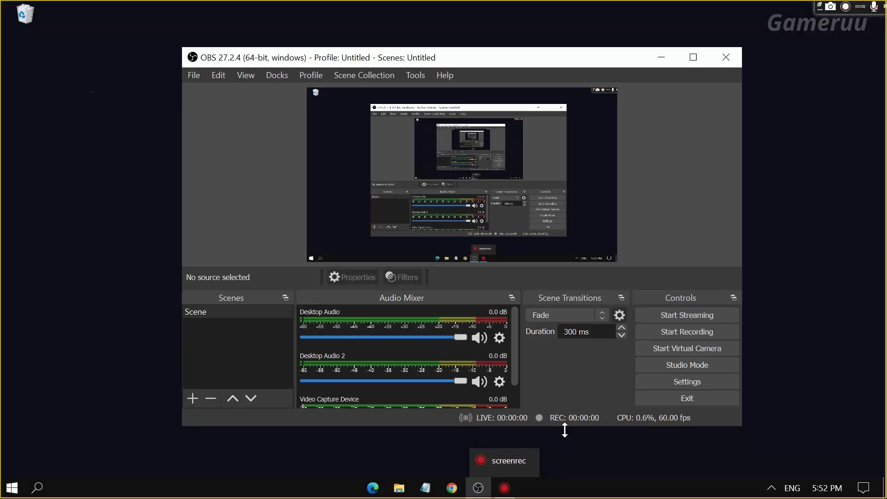
Open Settings and set the Output page's Output Mode to Advanced.
click(703, 382)
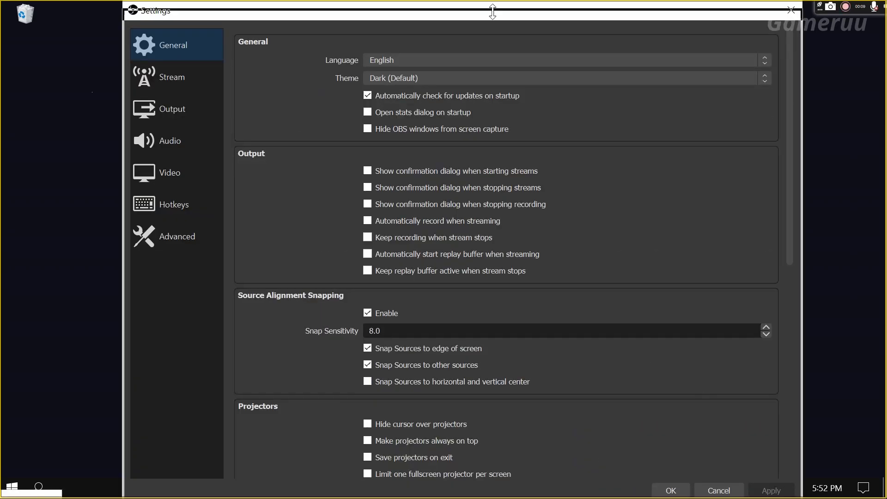
mouse_move(489, 10)
mouse_down()
mouse_move(489, 23)
mouse_move(487, 12)
mouse_up()
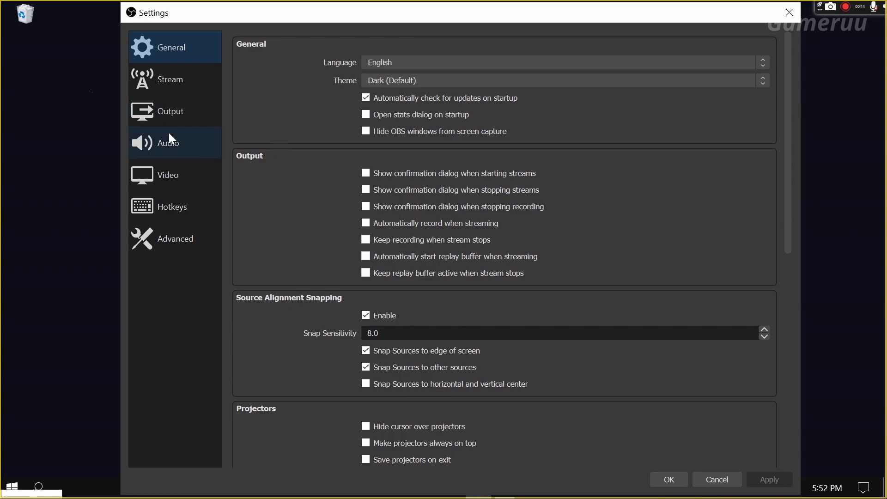
click(196, 111)
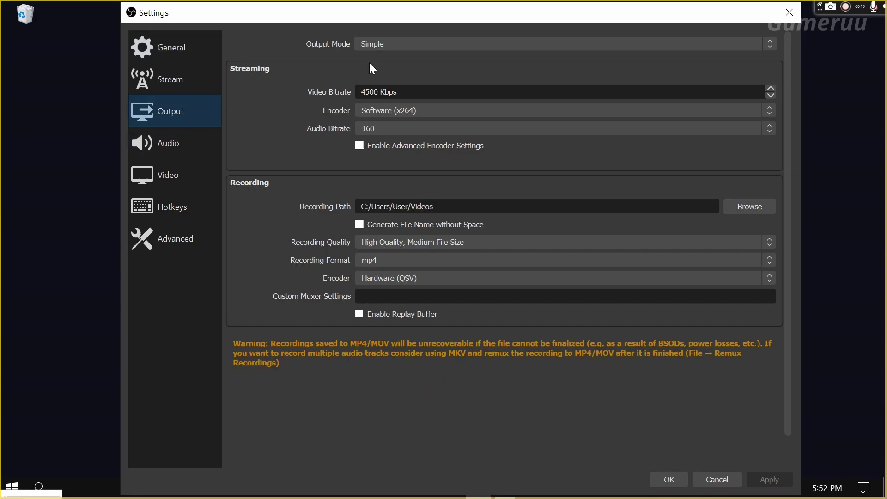
click(397, 41)
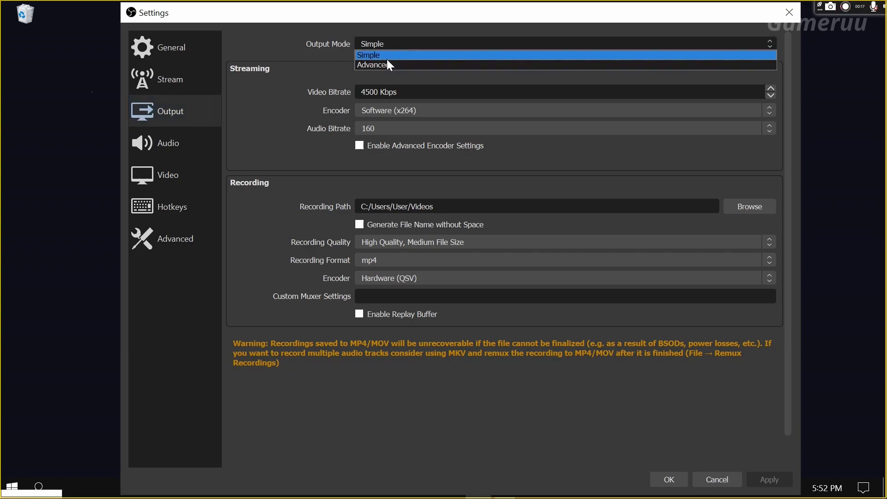
click(398, 68)
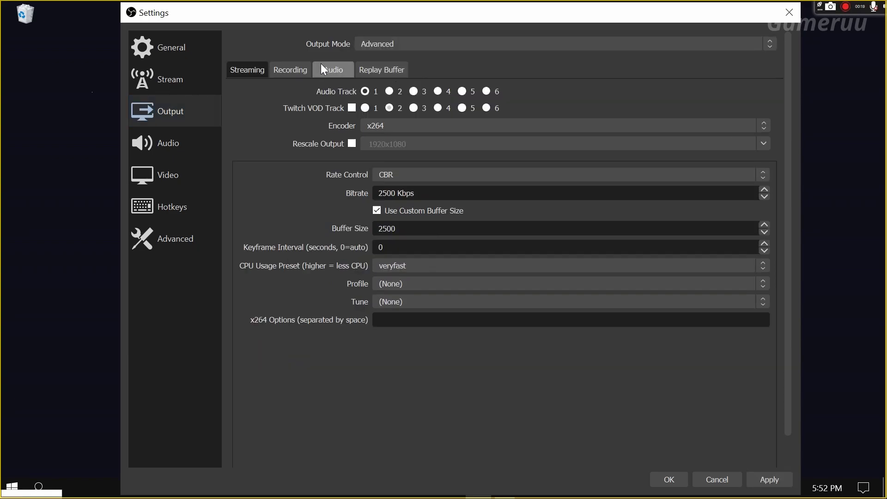
On the Recording tab, keep mp4 format and the x264 encoder, and disable Audio Track 2.
click(300, 71)
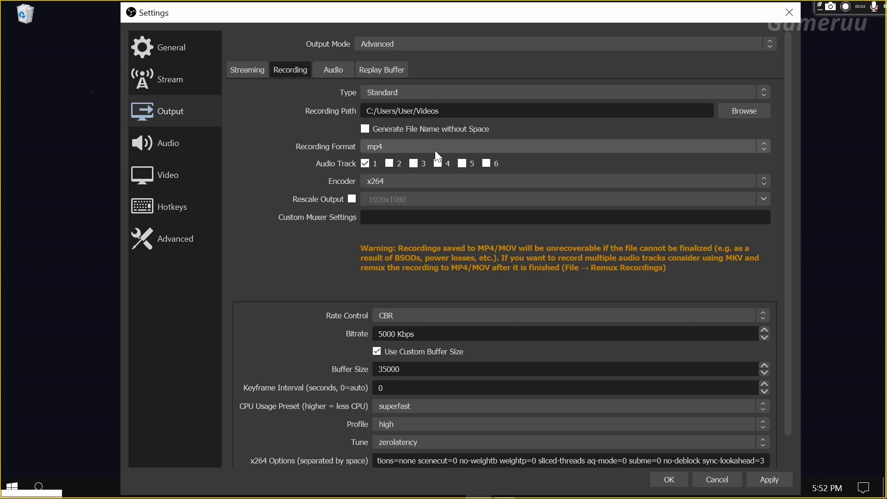
click(418, 148)
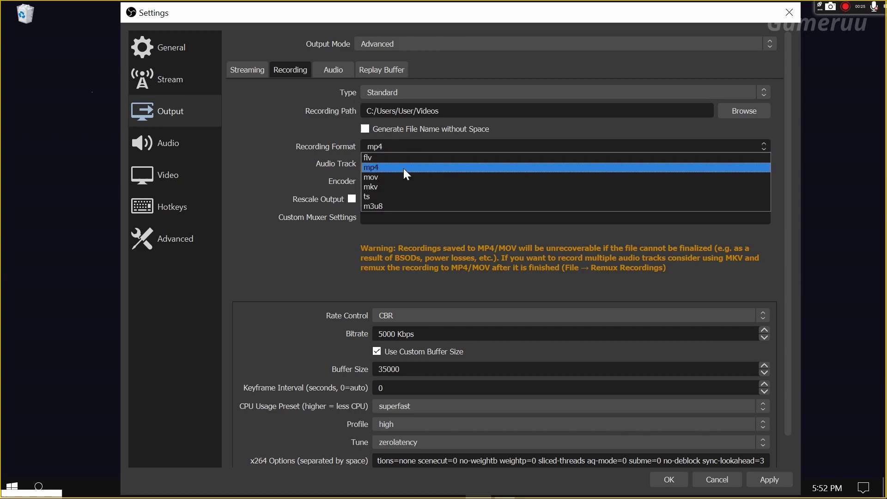
click(404, 168)
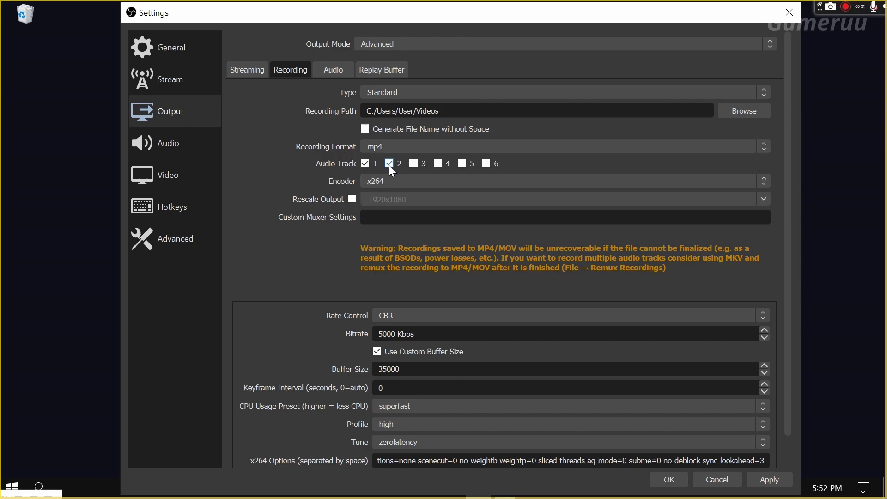
click(388, 166)
click(381, 179)
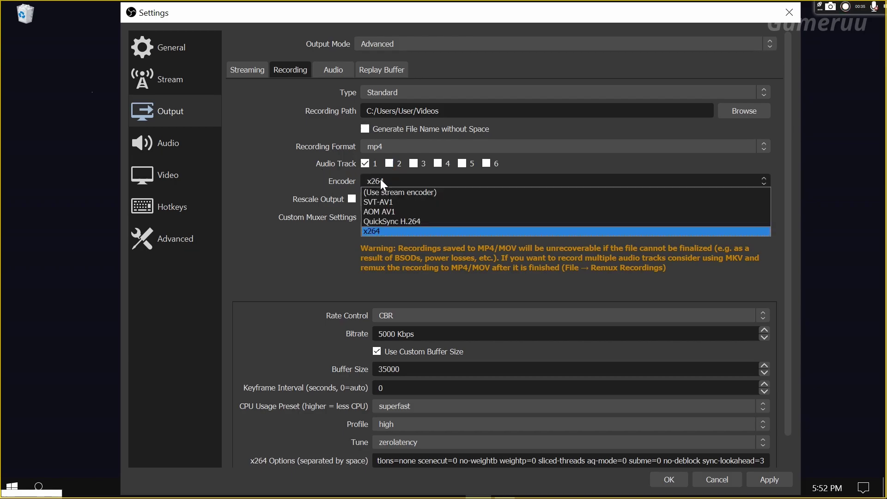
click(386, 228)
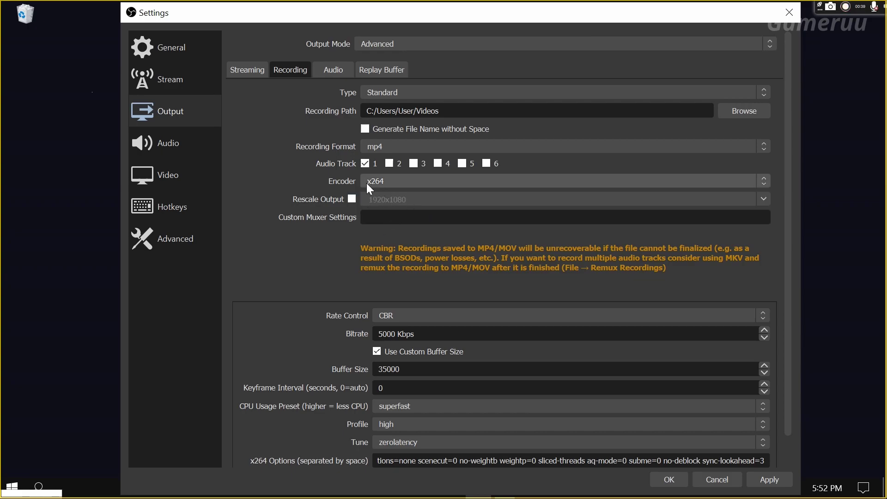
Keep CBR rate control and change the recording bitrate from 5000 to 4500 Kbps.
click(395, 309)
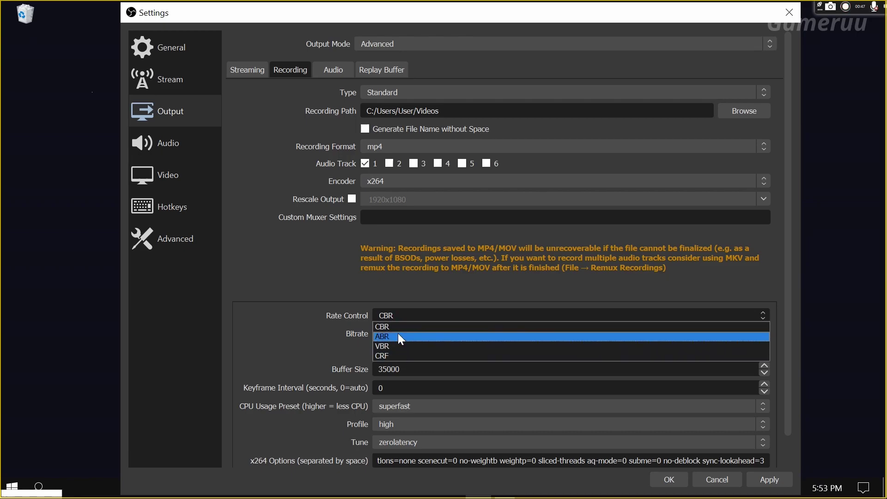
click(406, 325)
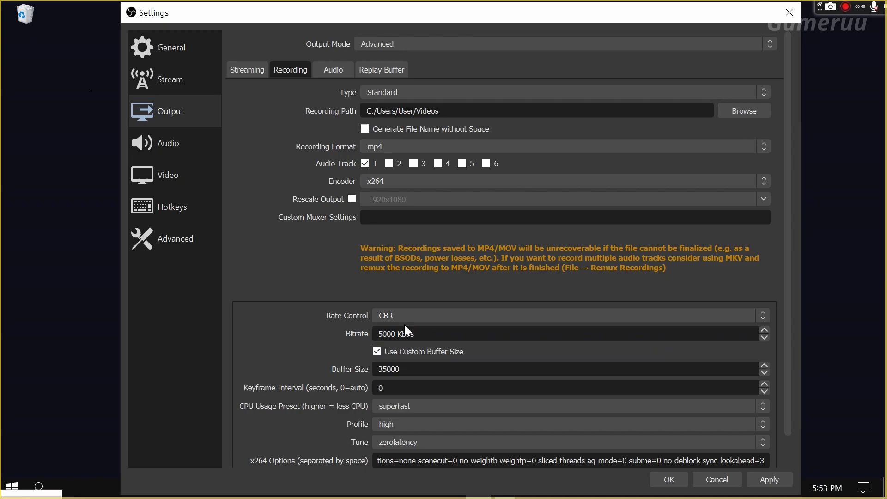
click(418, 352)
click(393, 336)
key(BackSpace)
text(4500)
Keep the superfast CPU preset, high profile and zerolatency tune.
click(408, 404)
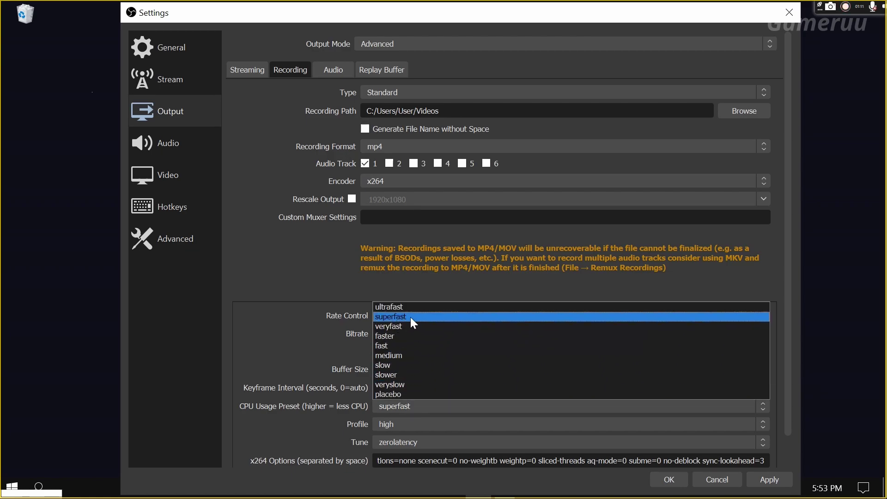
click(410, 317)
click(410, 422)
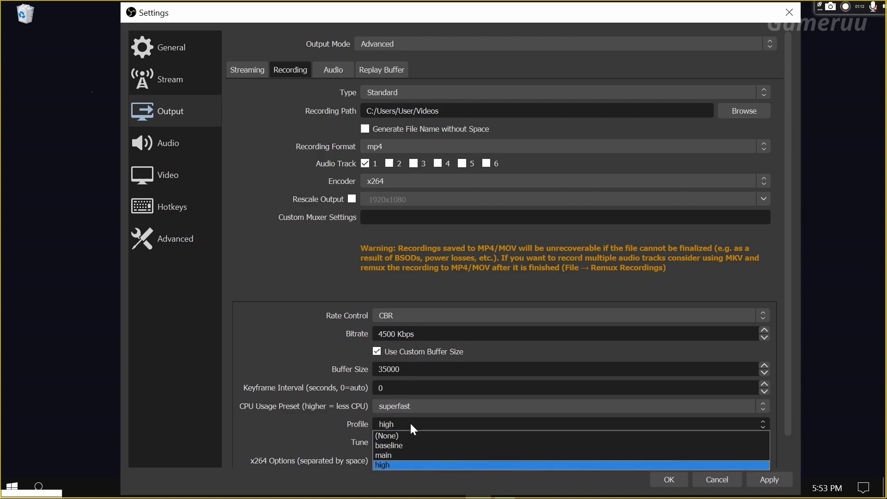
click(399, 464)
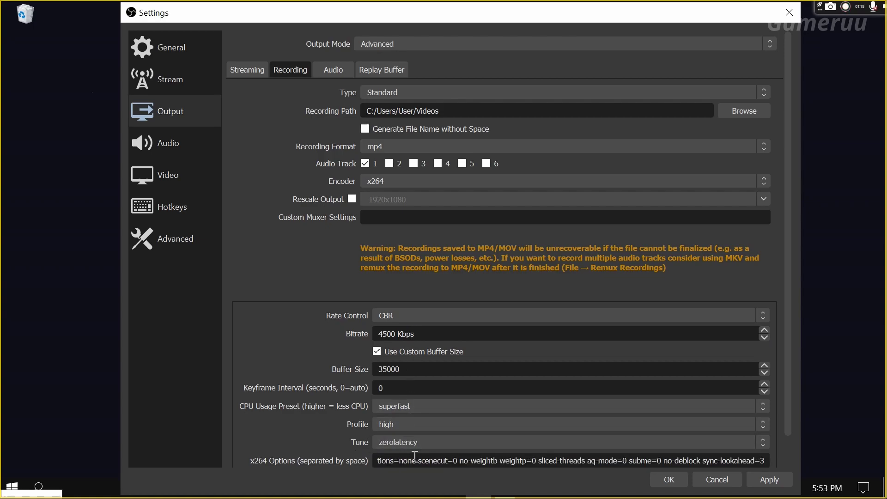
click(438, 442)
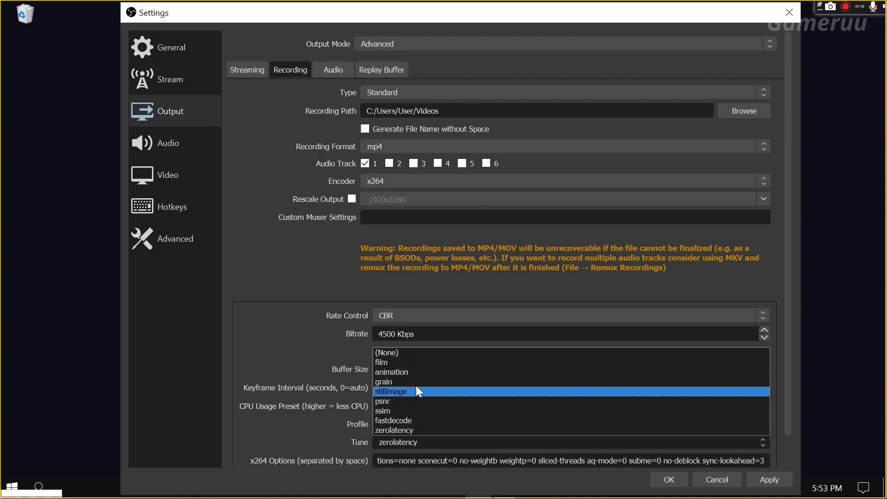
click(398, 429)
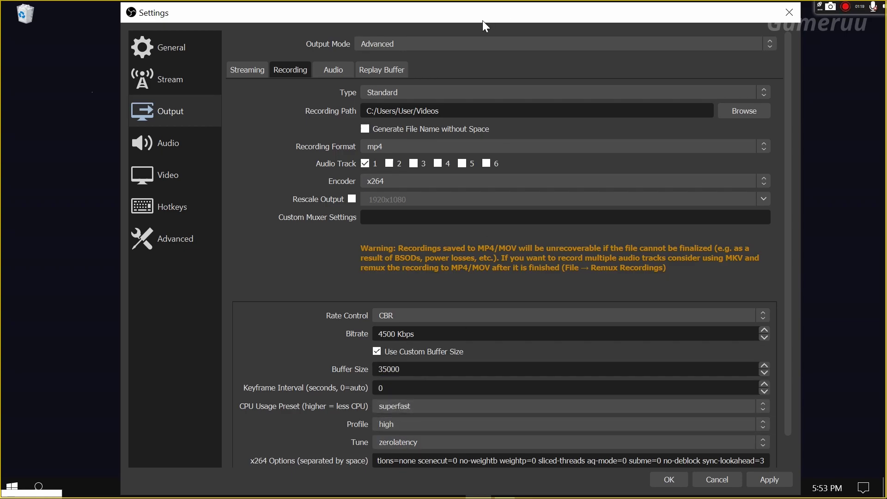
Review the custom x264 options text and apply the recording settings.
drag(485, 10, 485, 0)
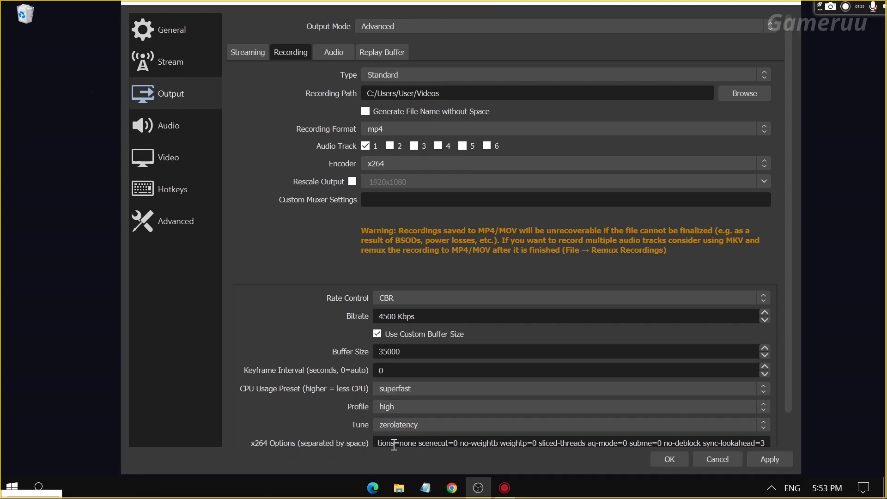
drag(394, 445, 359, 446)
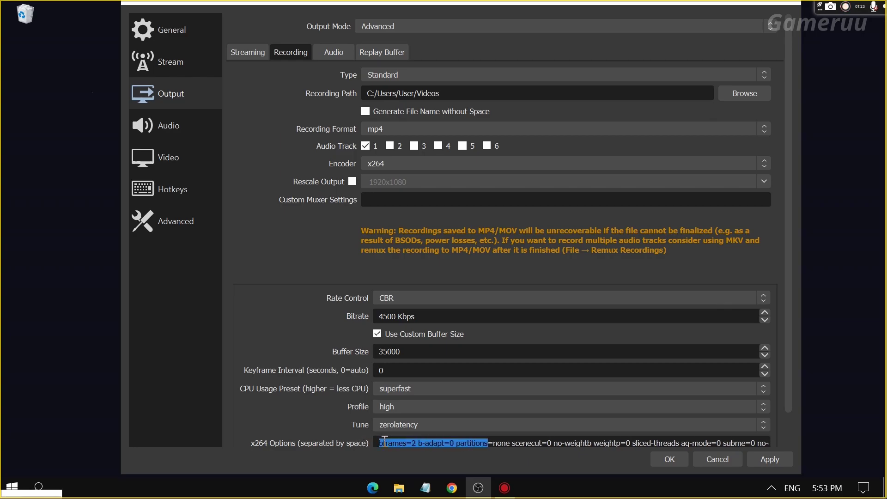
drag(379, 445, 792, 454)
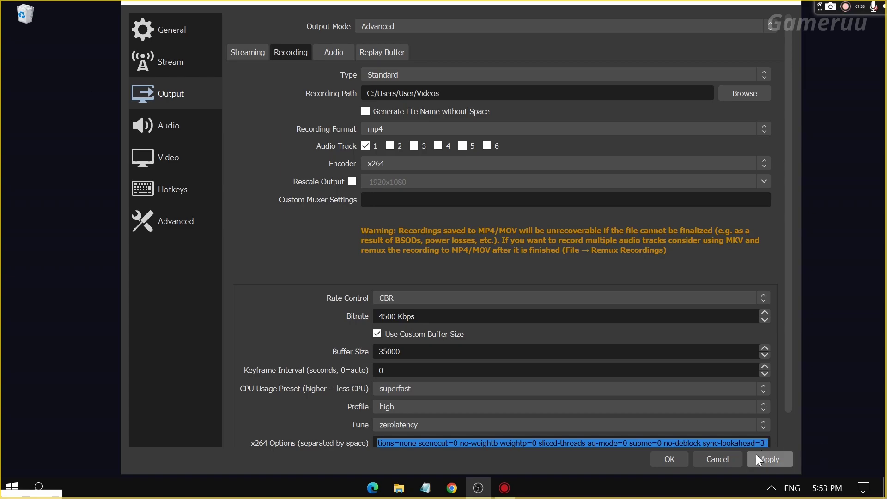
click(785, 461)
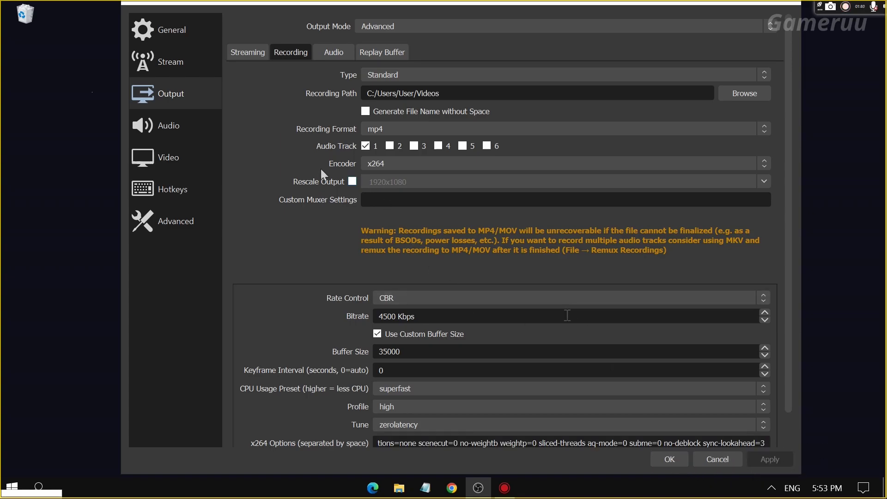
On the Audio tab, keep Tracks 1–2 at 160, set Track 3 to 160, and apply.
click(351, 52)
click(394, 98)
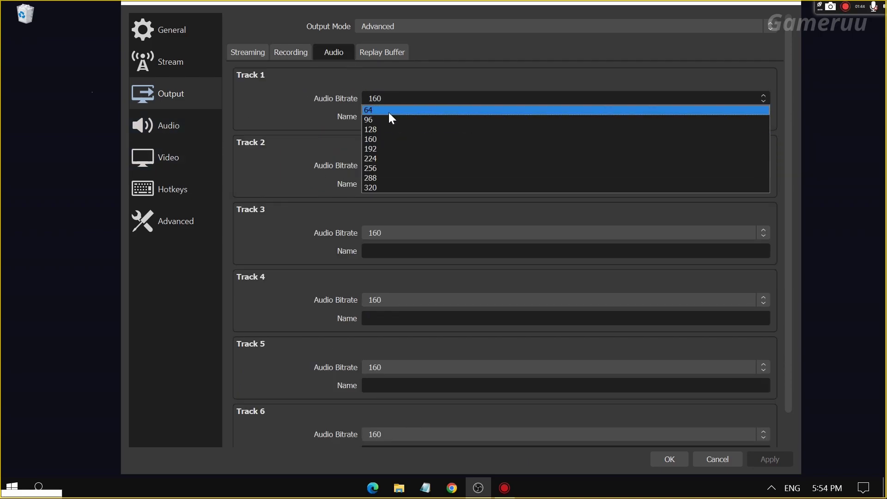
click(378, 139)
click(392, 166)
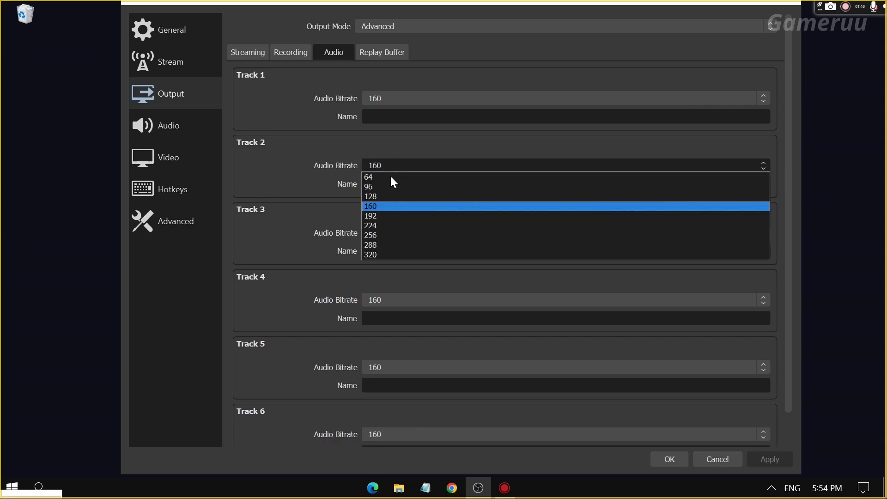
click(390, 206)
scroll(386, 233, down, 1)
scroll(381, 239, down, 2)
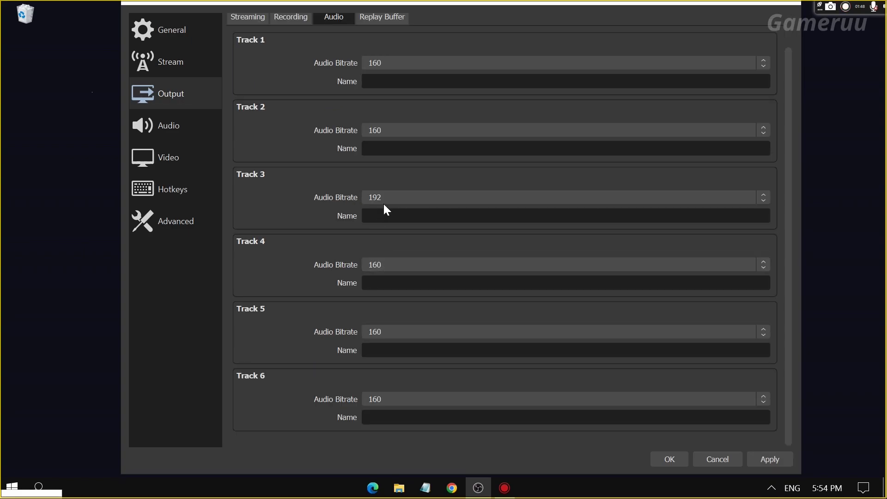
click(383, 201)
click(375, 236)
click(770, 460)
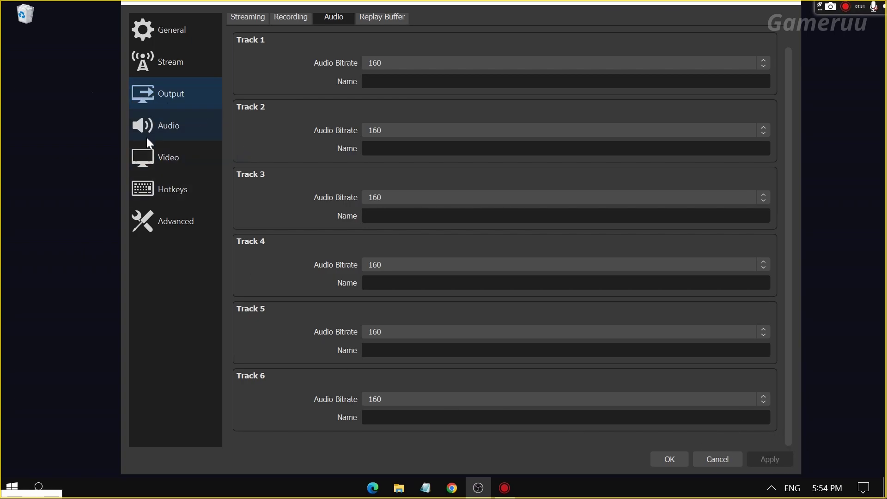
Set the Audio page's sample rate to 44.1 kHz.
click(186, 128)
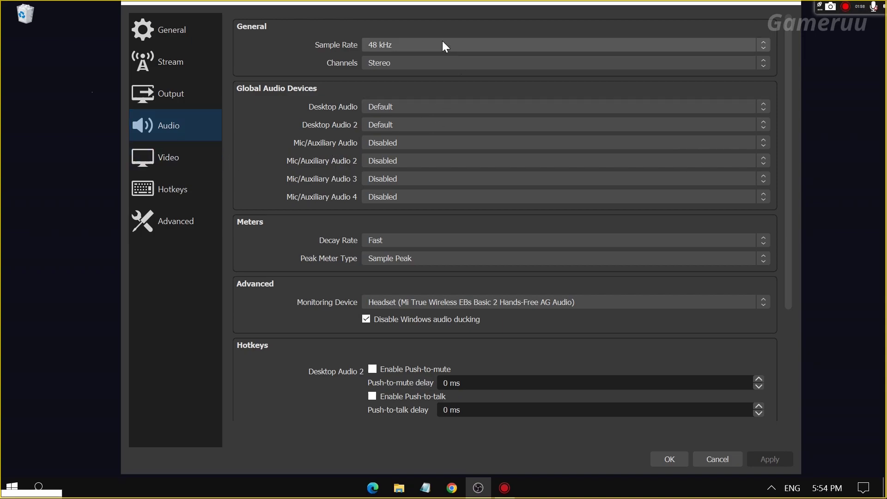
click(392, 47)
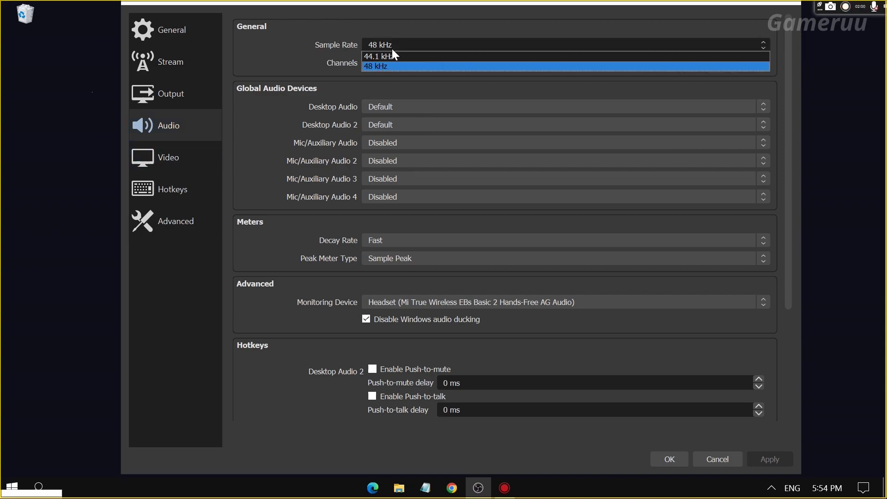
click(399, 54)
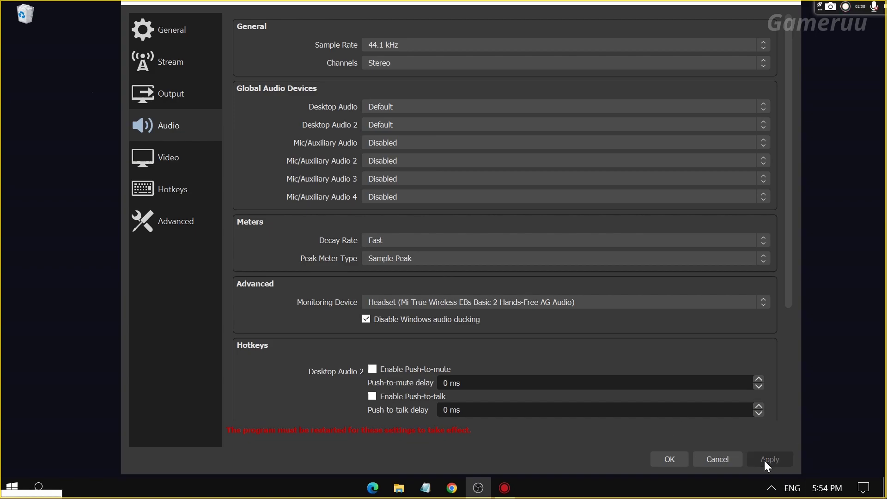
Keep 1920x1080 as both the base canvas and output resolution on the Video page.
click(197, 158)
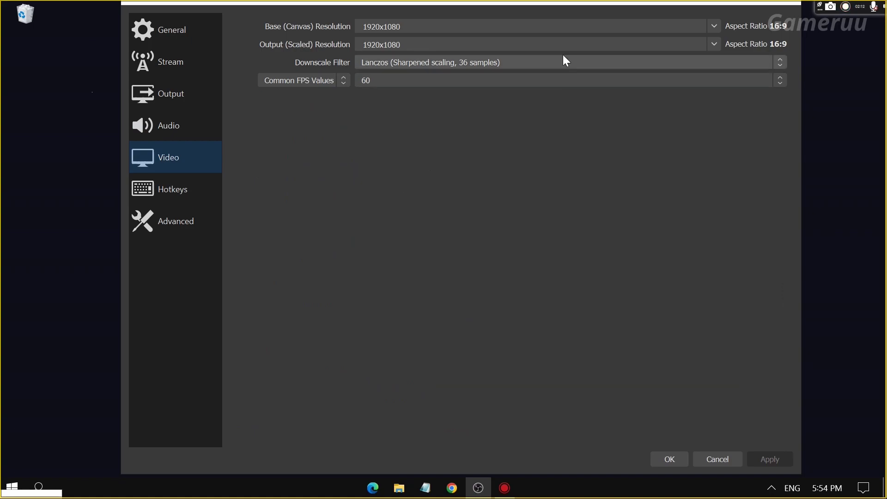
click(713, 25)
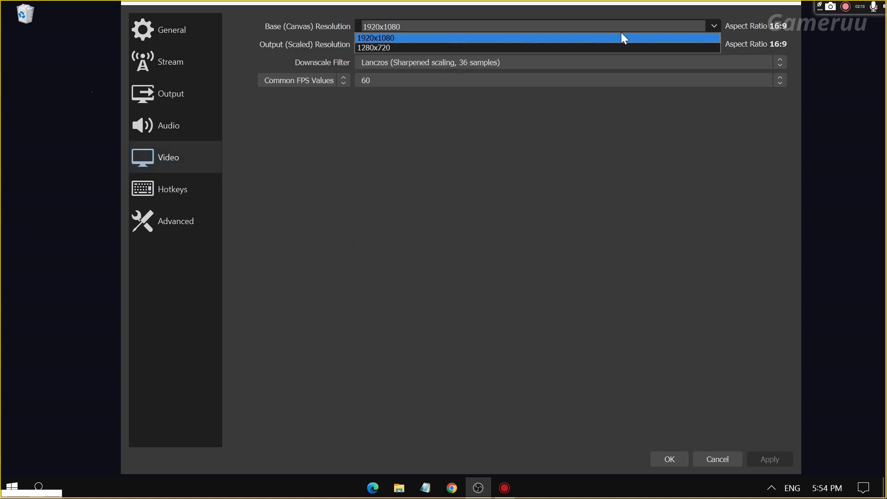
click(498, 35)
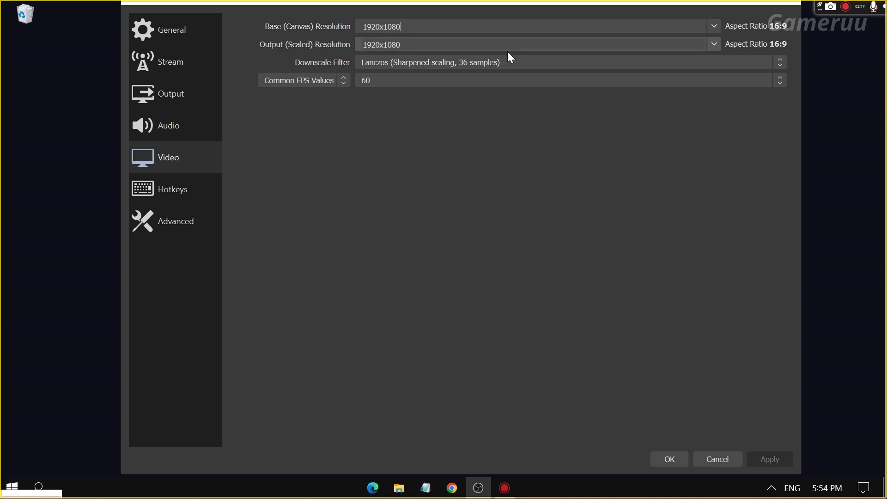
click(713, 44)
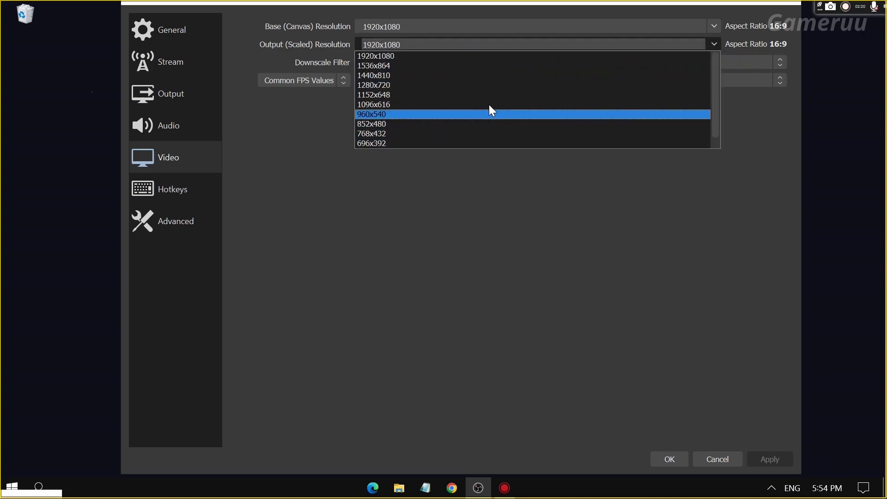
click(418, 57)
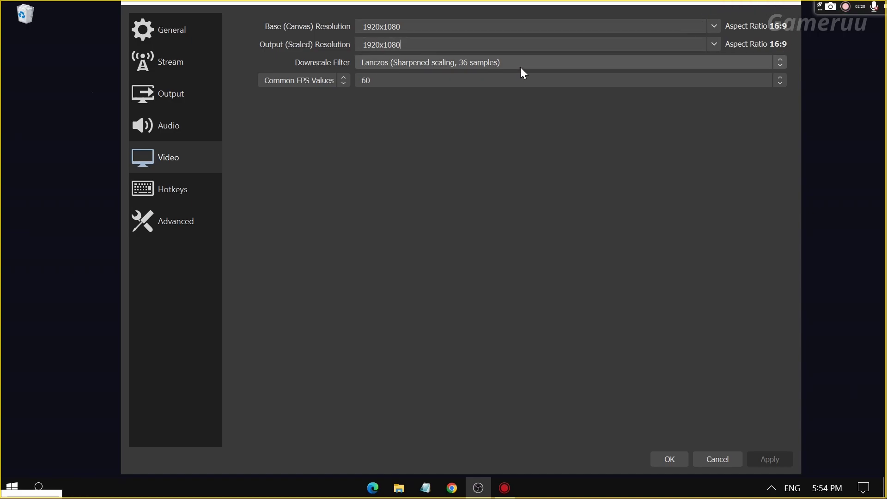
Keep Lanczos downscaling and 60 FPS, then go to the Advanced page.
click(539, 62)
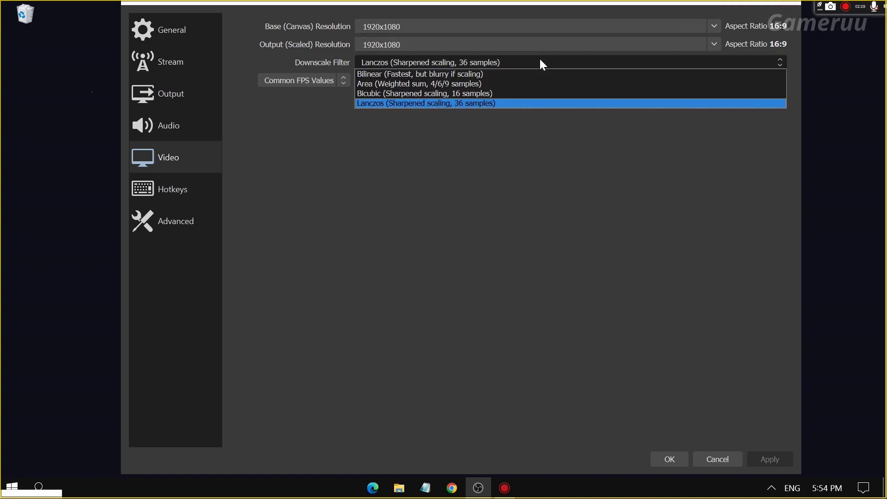
click(483, 103)
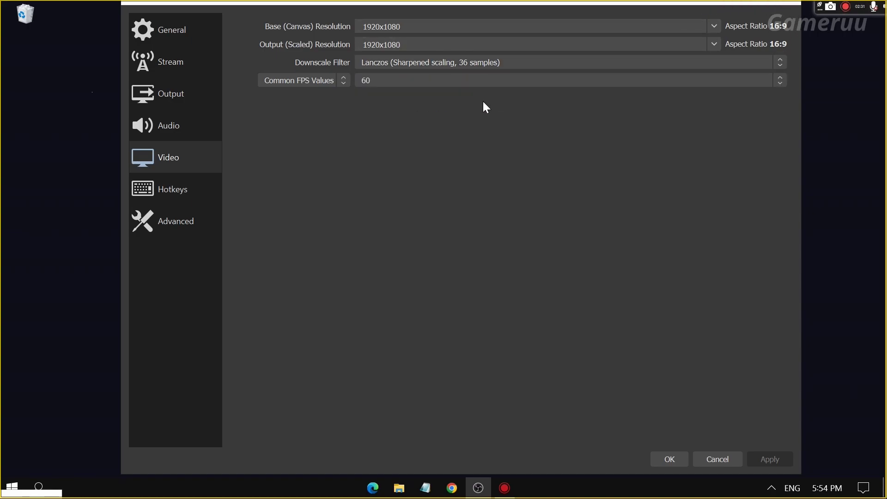
click(412, 83)
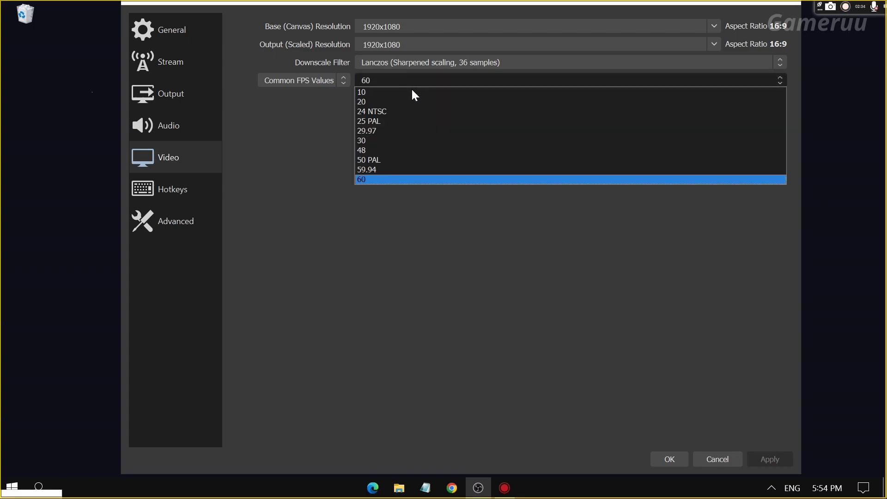
click(383, 178)
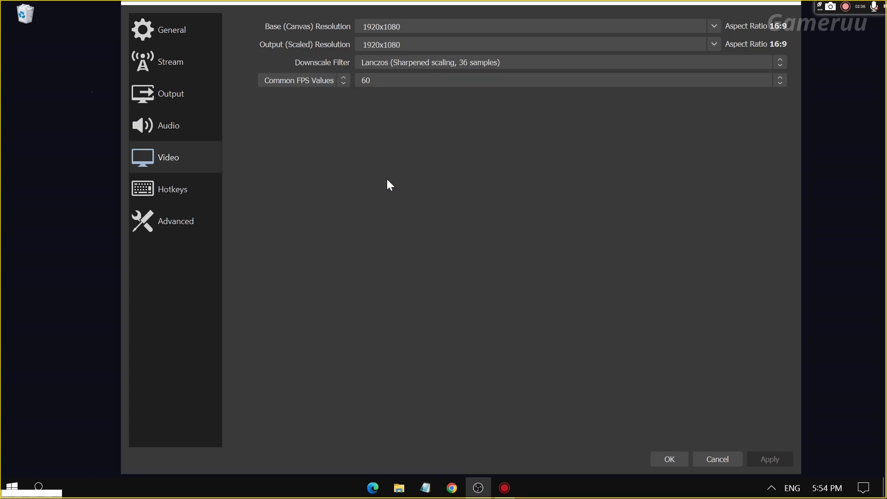
click(198, 217)
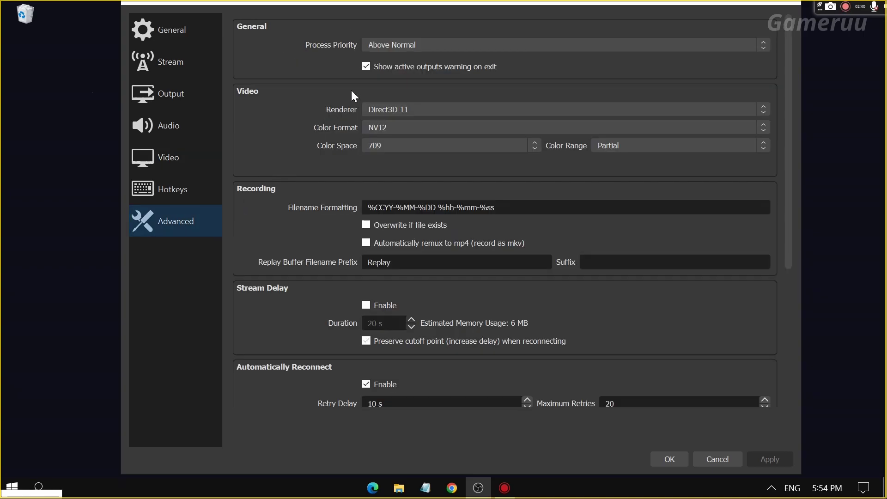
Keep Above Normal process priority and the Direct3D 11 renderer.
click(406, 47)
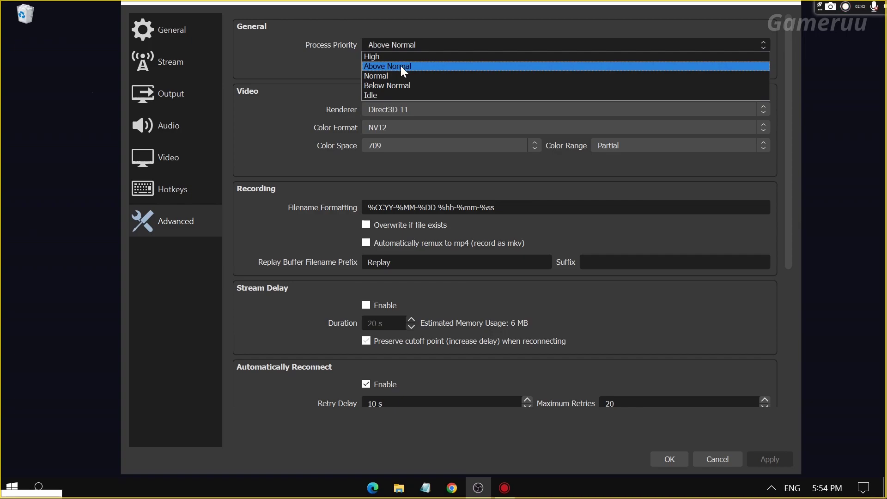
click(401, 65)
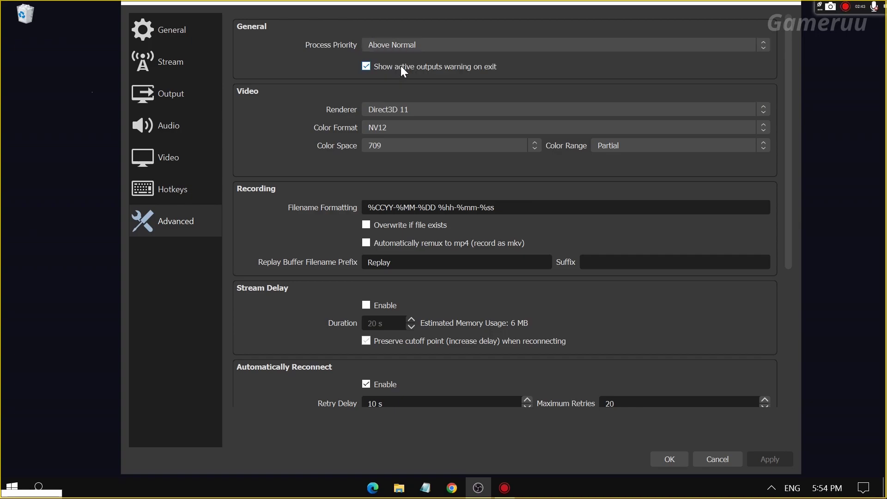
click(424, 113)
click(414, 123)
Keep NV12 color format, 709 color space and Partial color range.
click(399, 128)
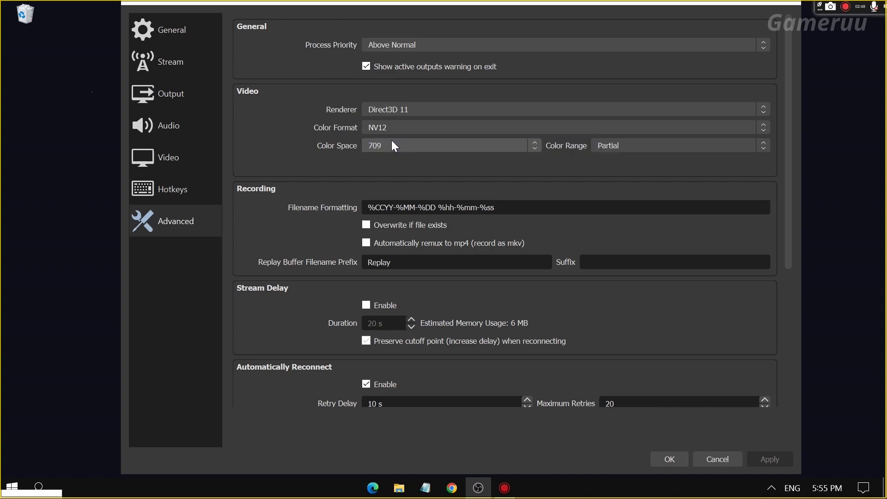
click(392, 143)
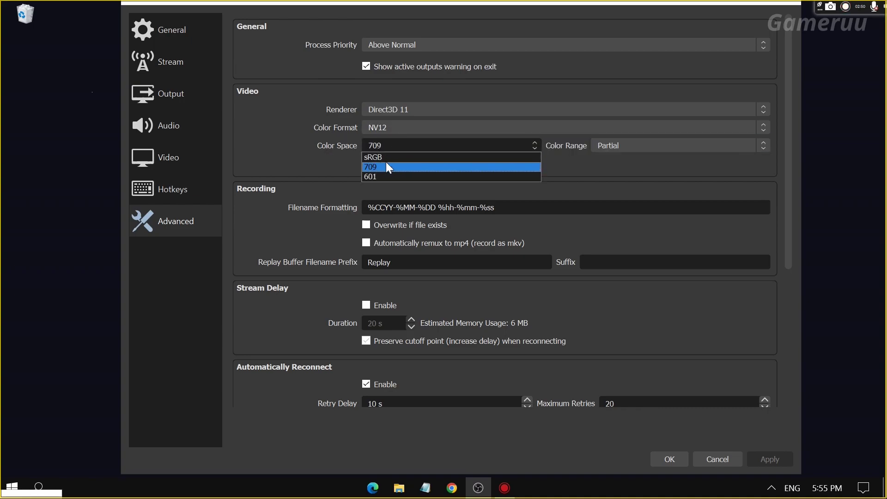
click(390, 163)
click(647, 148)
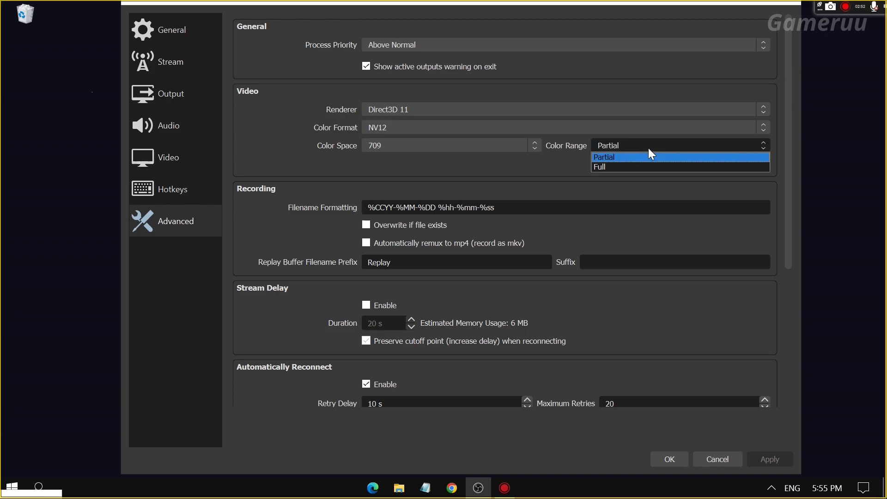
click(623, 159)
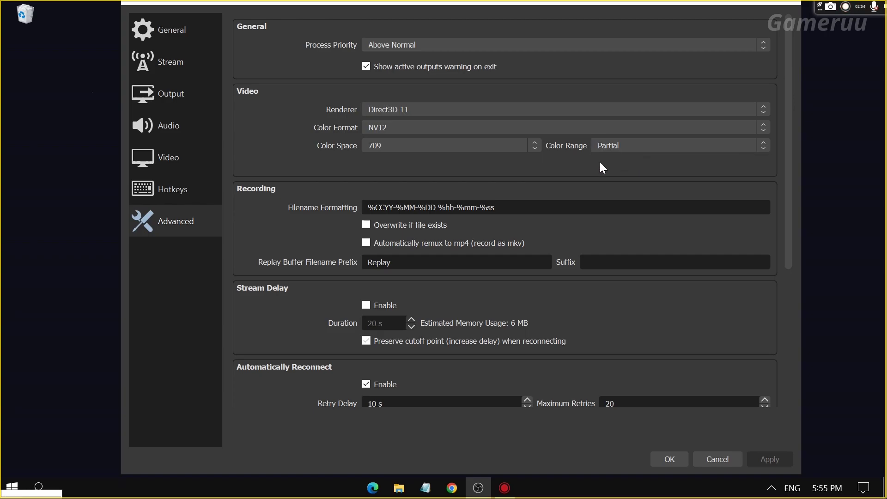
scroll(604, 229, down, 1)
scroll(609, 271, down, 2)
scroll(610, 296, down, 1)
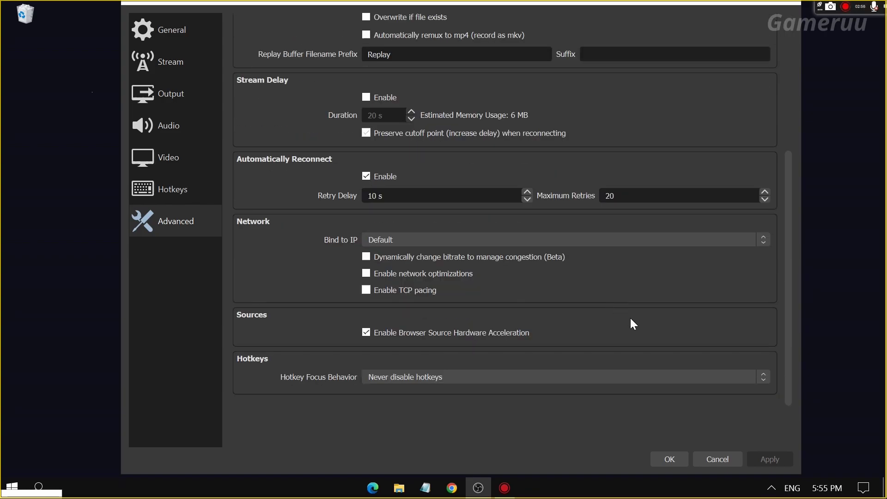
Save the settings with OK and accept the restart prompt with Yes.
click(670, 459)
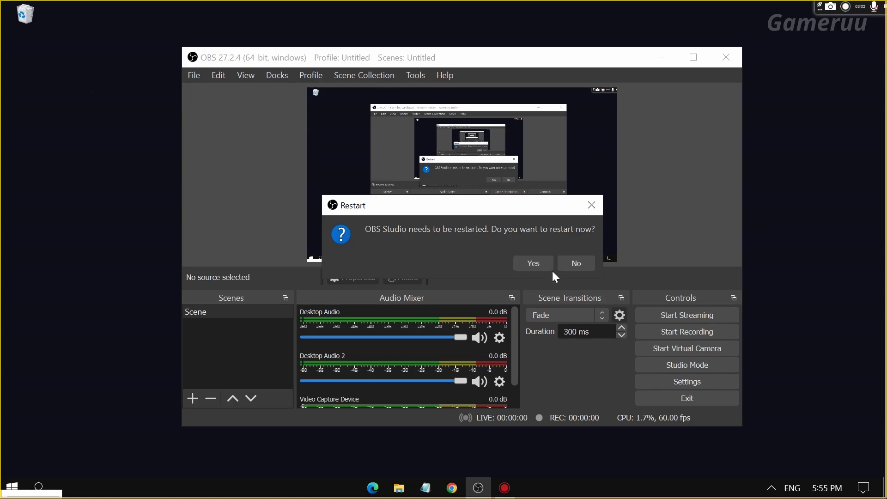
click(538, 262)
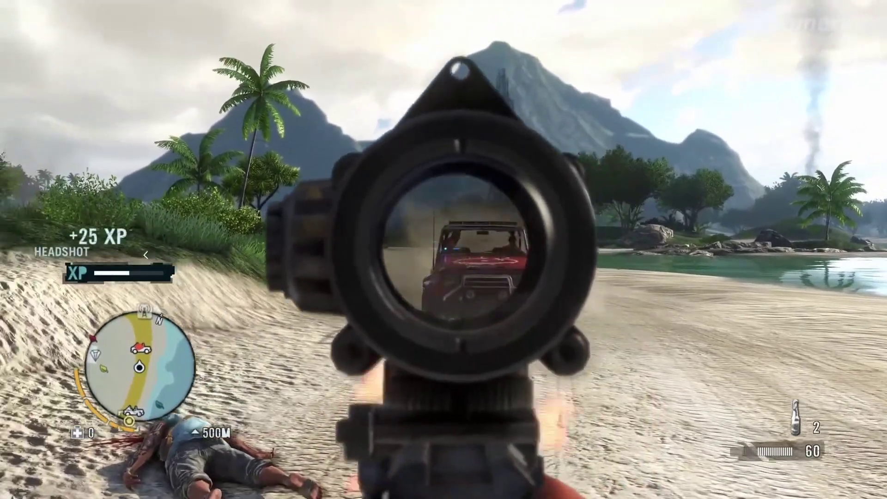
Walk up to the fallen enemy by the red jeep and loot the $16.
key(w)
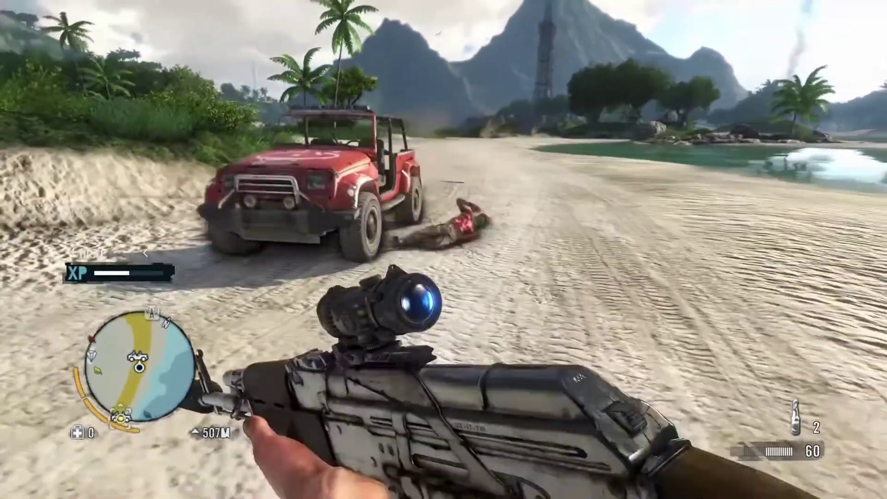
key(w)
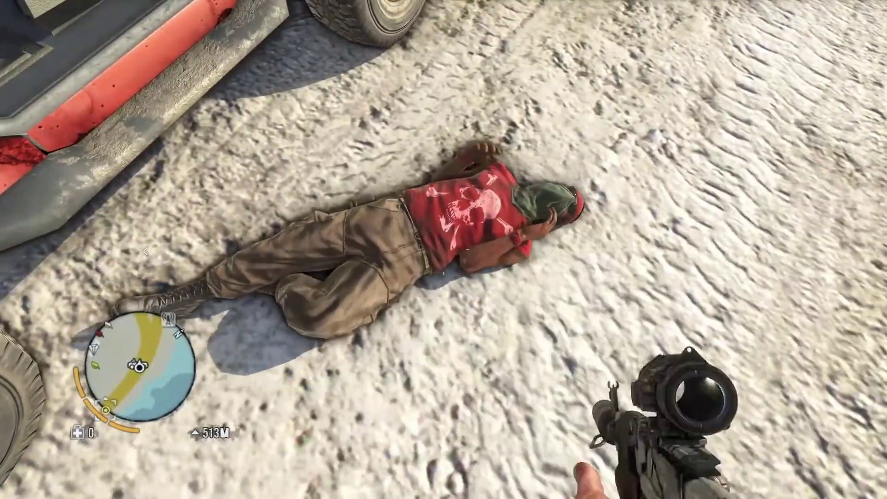
key(e)
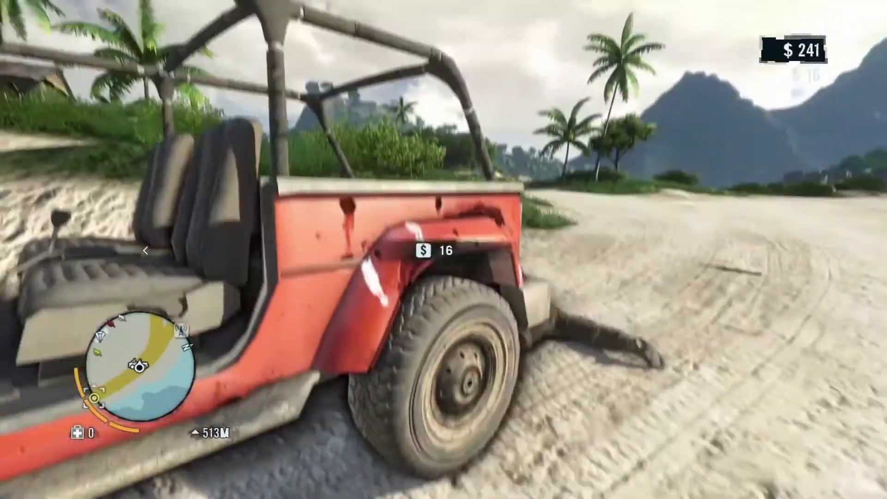